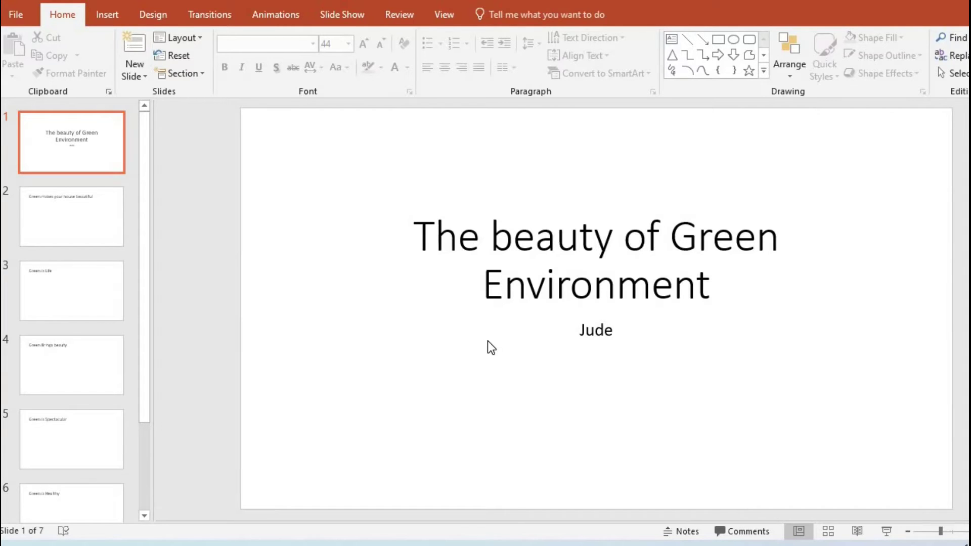
- Insert the green eco-circle picture on slide 2 and the wind-farm picture on slide 3
left_click(93, 226)
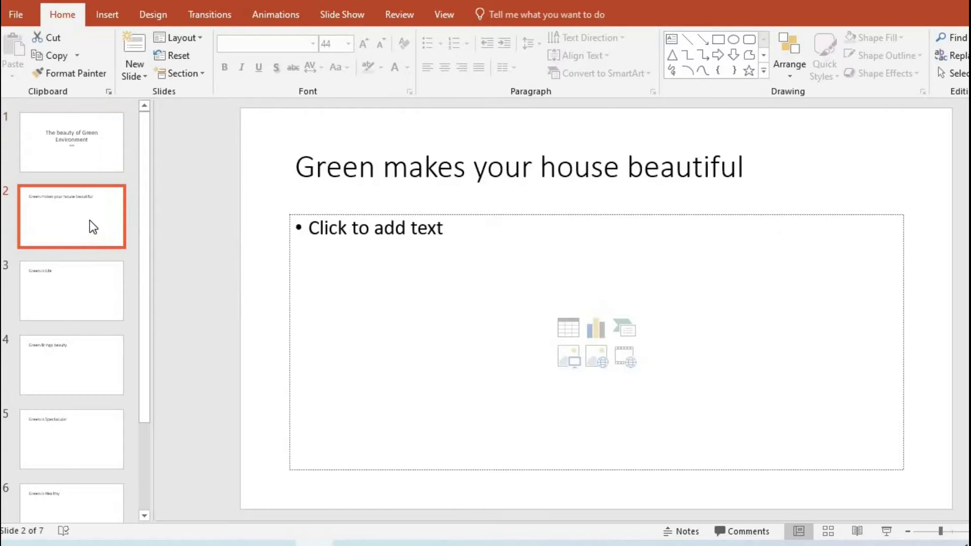
left_click(563, 361)
left_click(173, 103)
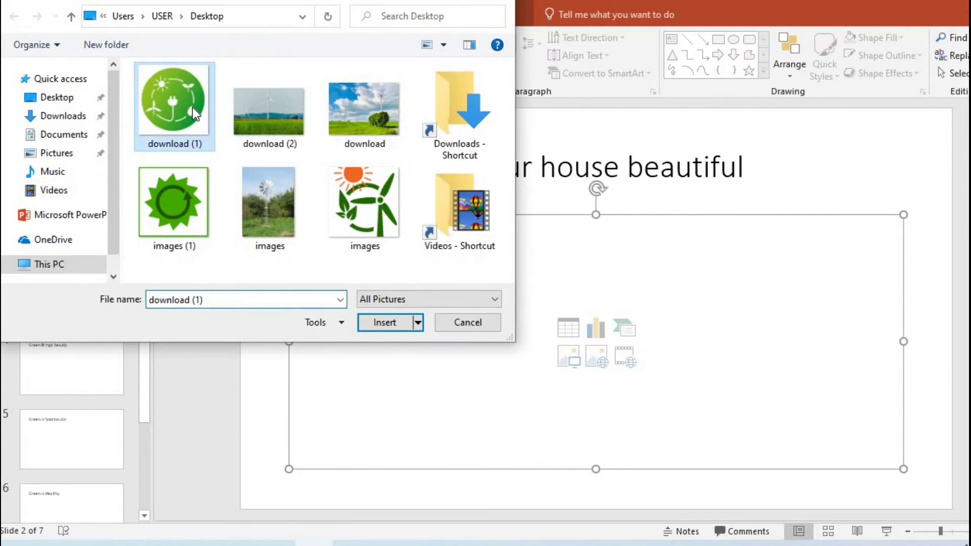
left_click(393, 324)
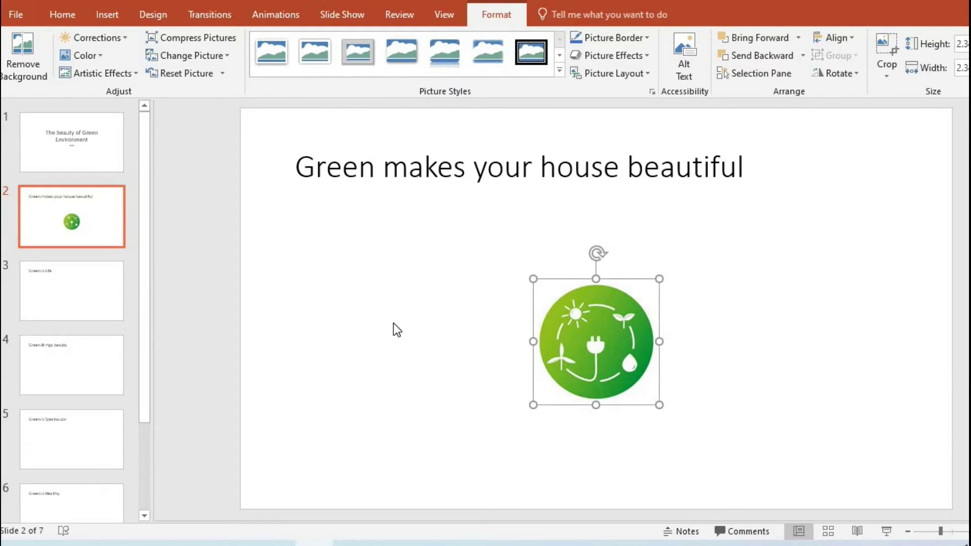
key("Page_Down")
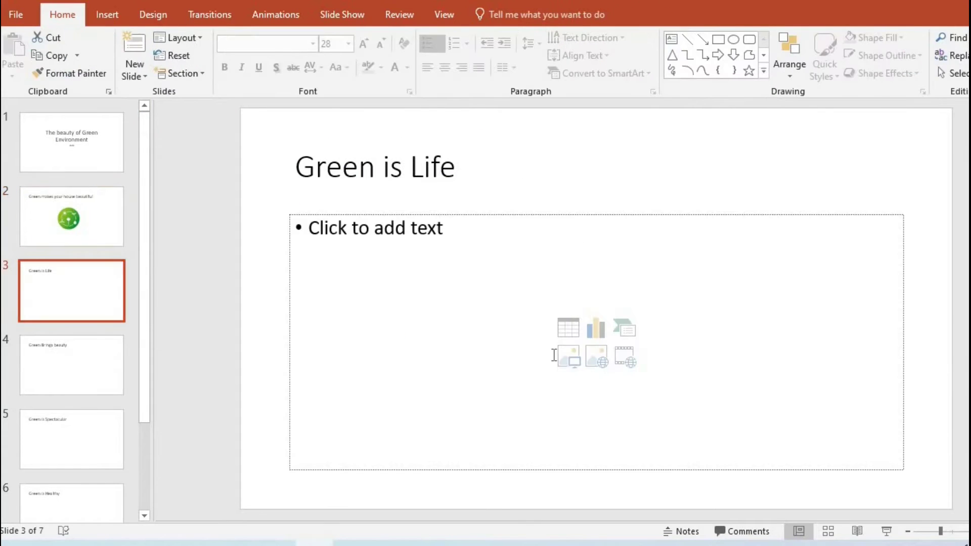
left_click(569, 357)
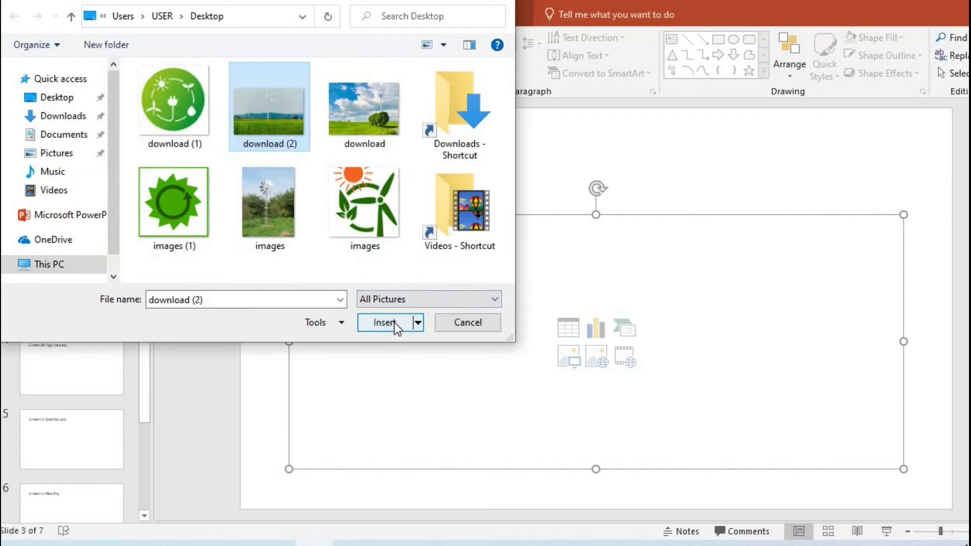
left_click(397, 327)
- Title slide 7 'Green radiates Energy', insert the sun-and-windmill picture and enlarge it
left_click(108, 473)
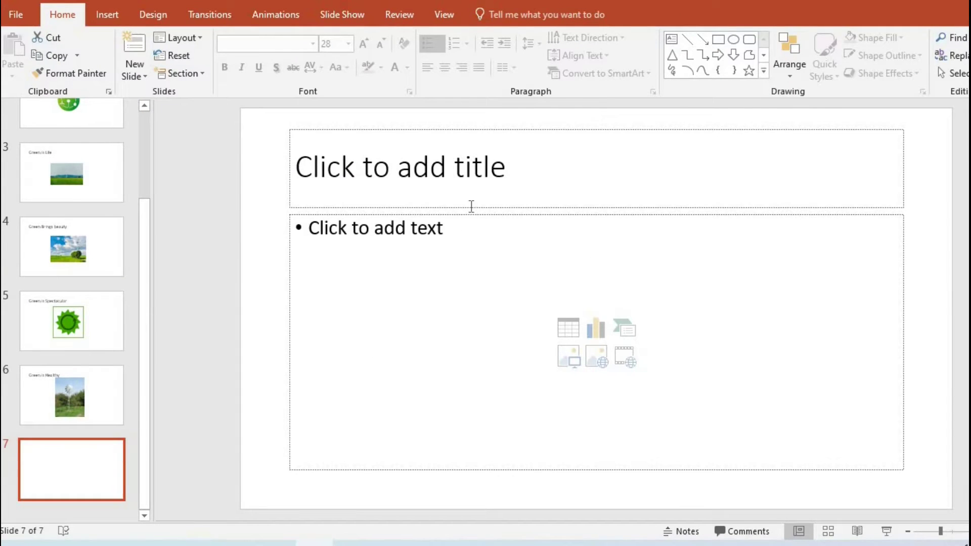
left_click(492, 172)
type("Green radiates Energy")
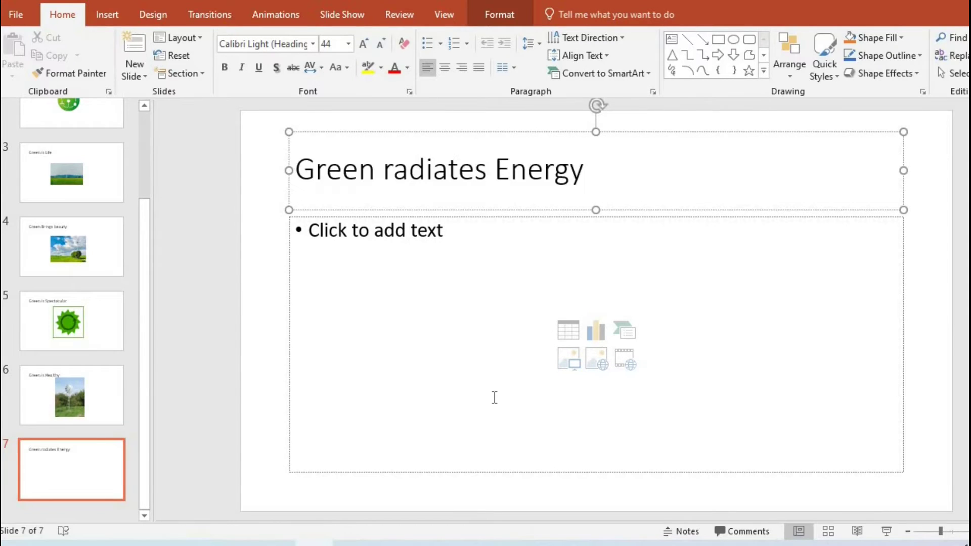
left_click(569, 368)
double_click(365, 199)
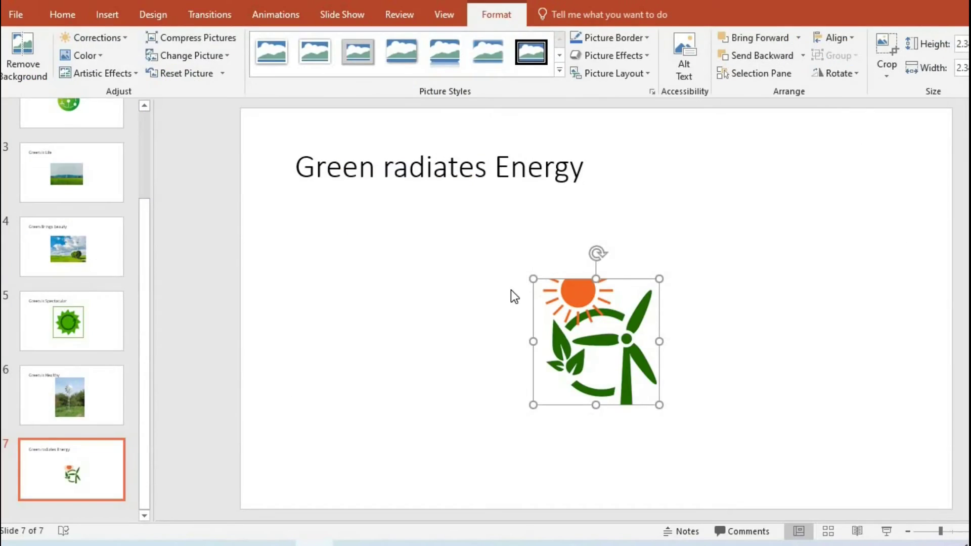
left_click_drag(533, 279, 481, 226)
left_click(167, 101)
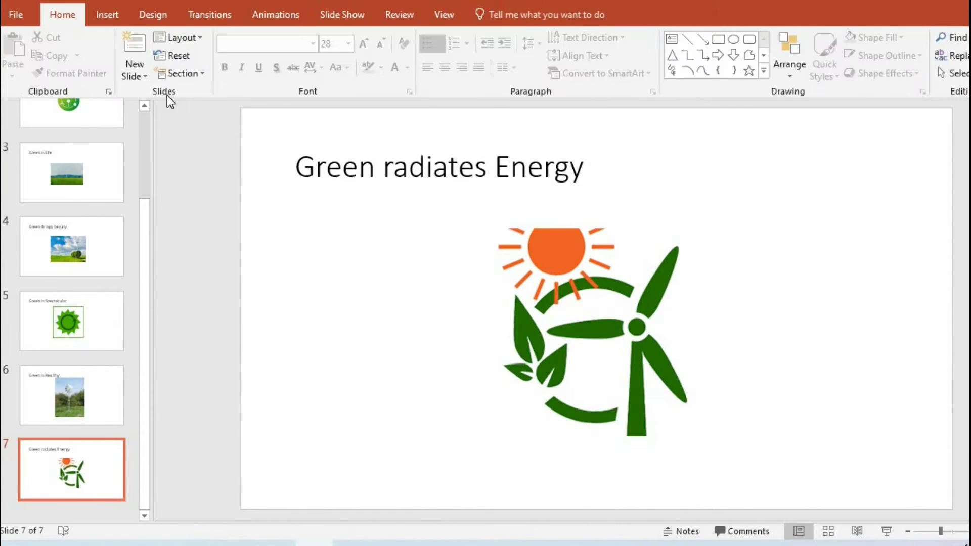
- Apply the light green Design theme with curved line accents and a red title tab
left_click(151, 18)
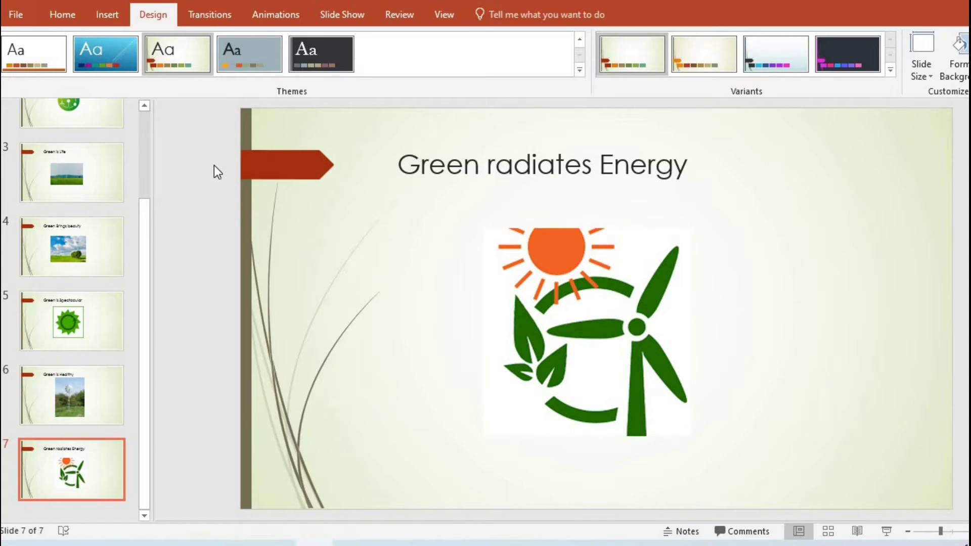
- Save the presentation on the Desktop as 'The beauty of Green Environment' via Save As
left_click(20, 9)
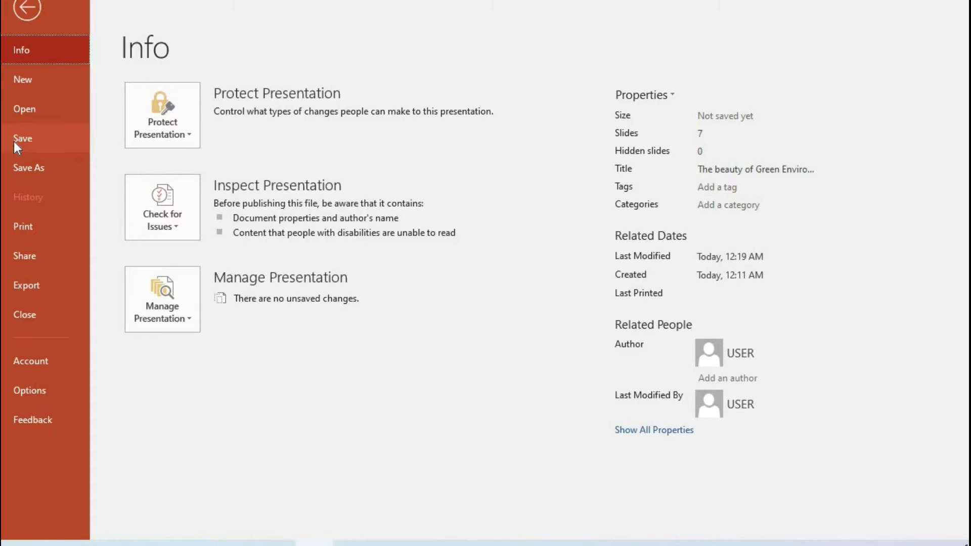
left_click(23, 167)
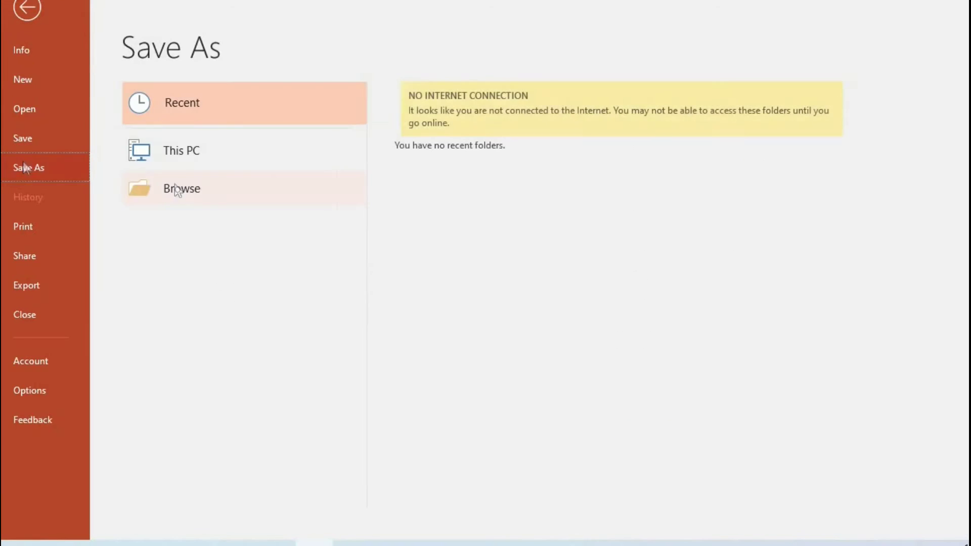
left_click(175, 188)
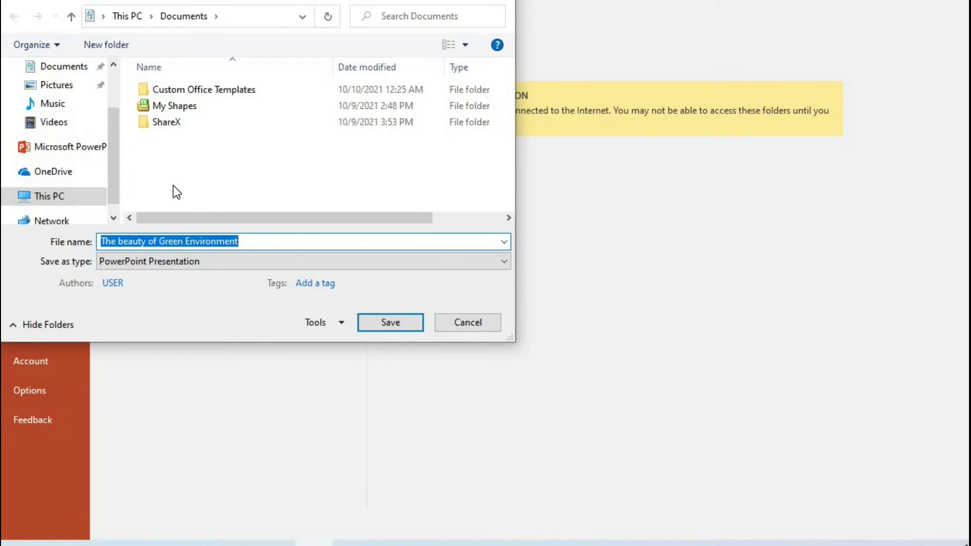
left_click(87, 97)
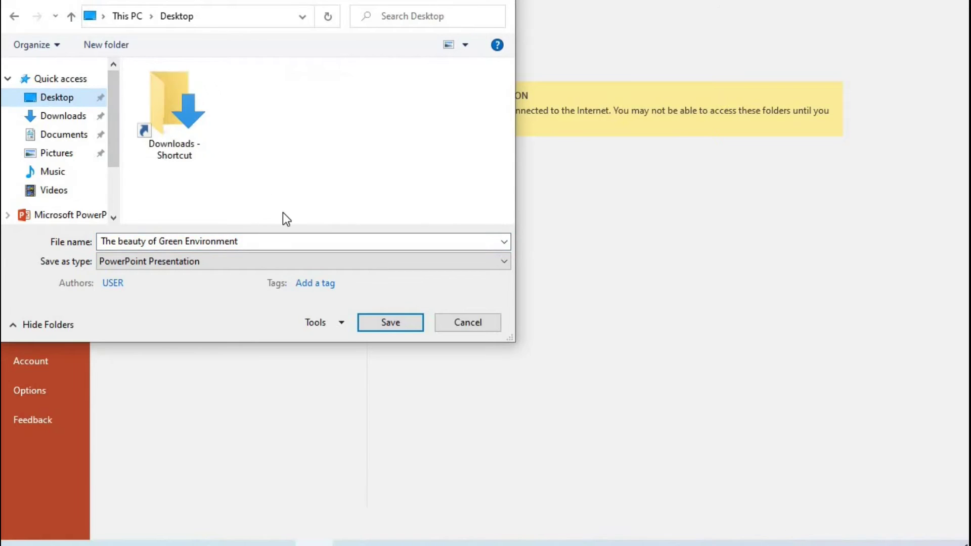
left_click(381, 326)
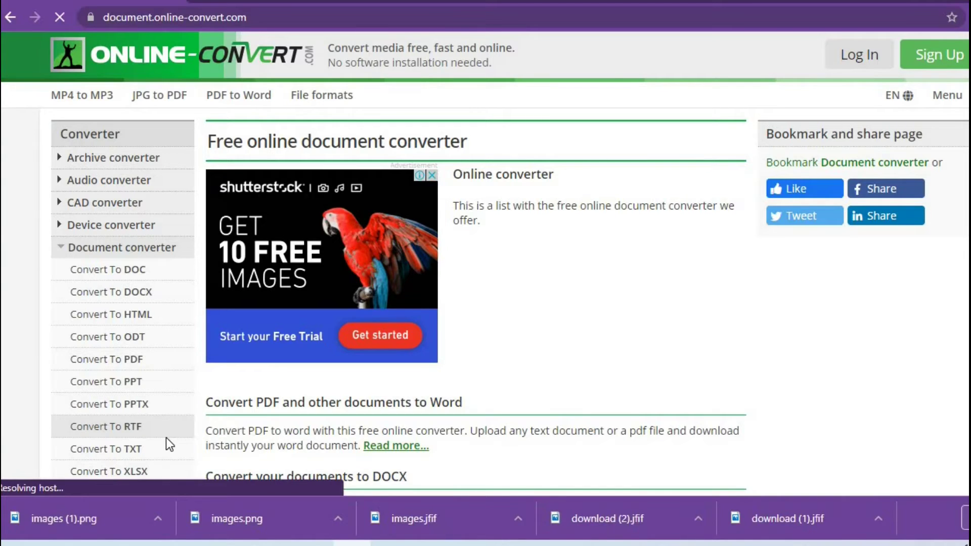
- Open Online-Convert's Convert to DOC page and scroll down to its upload area
left_click(124, 278)
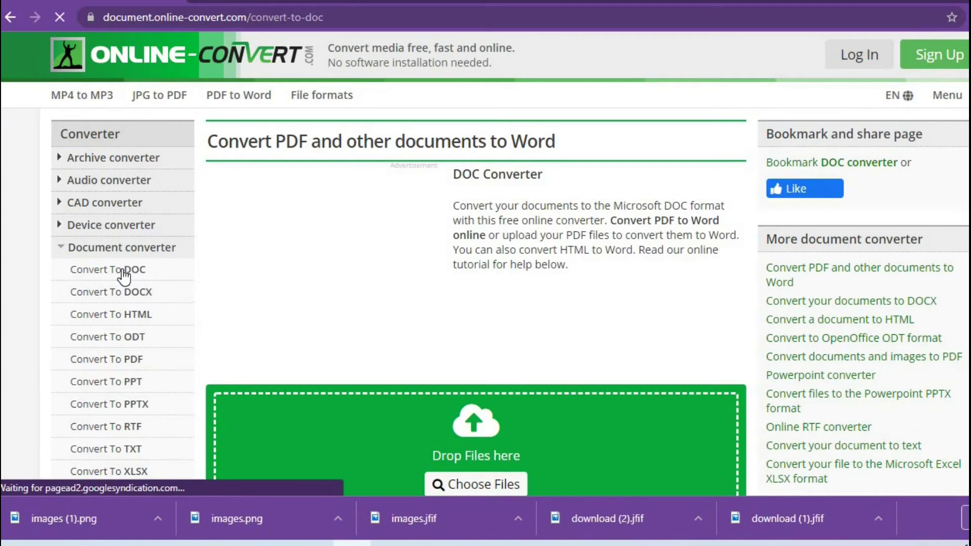
scroll(124, 277, "down", 3)
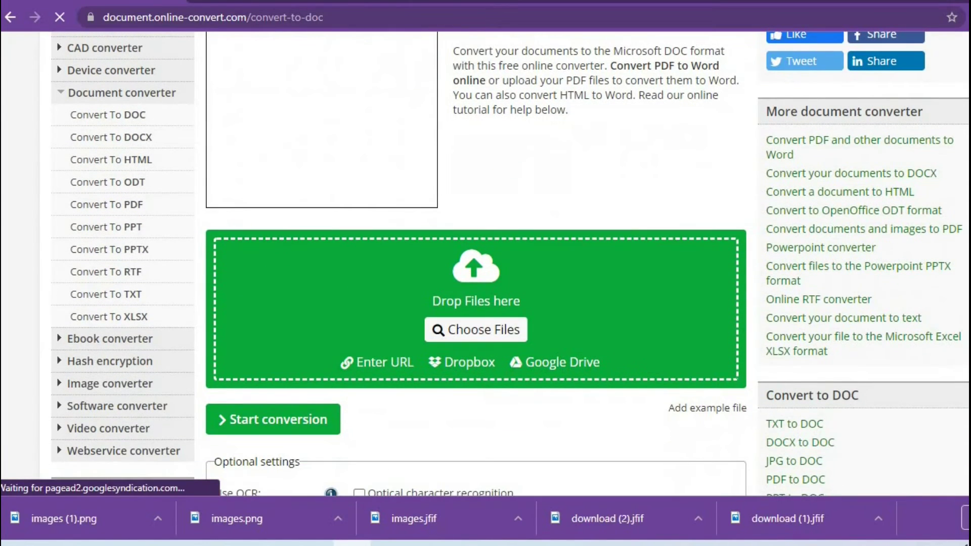
- Upload 'The beauty of Green Environment' presentation to the DOC converter until it reaches 100%
left_click(501, 334)
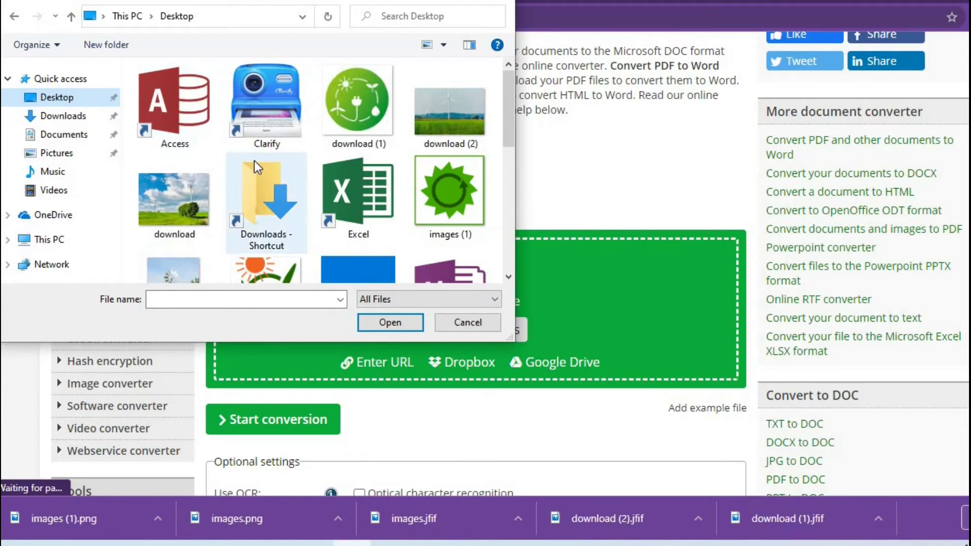
scroll(258, 159, "down", 5)
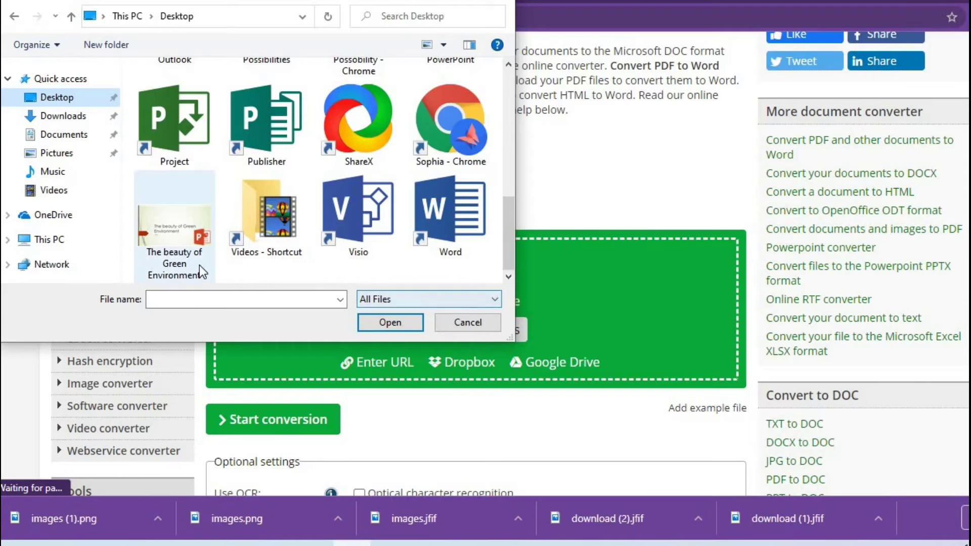
left_click(179, 233)
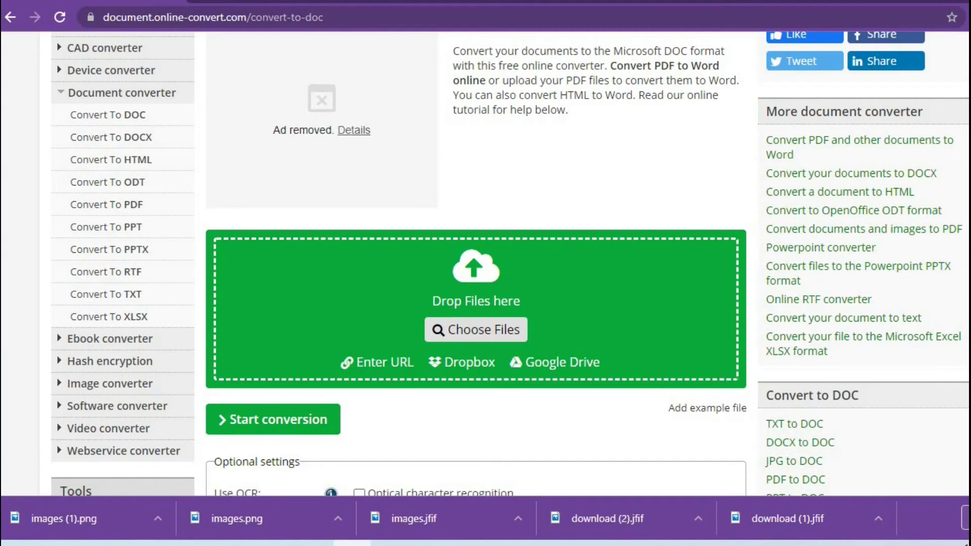
scroll(475, 283, "down", 3)
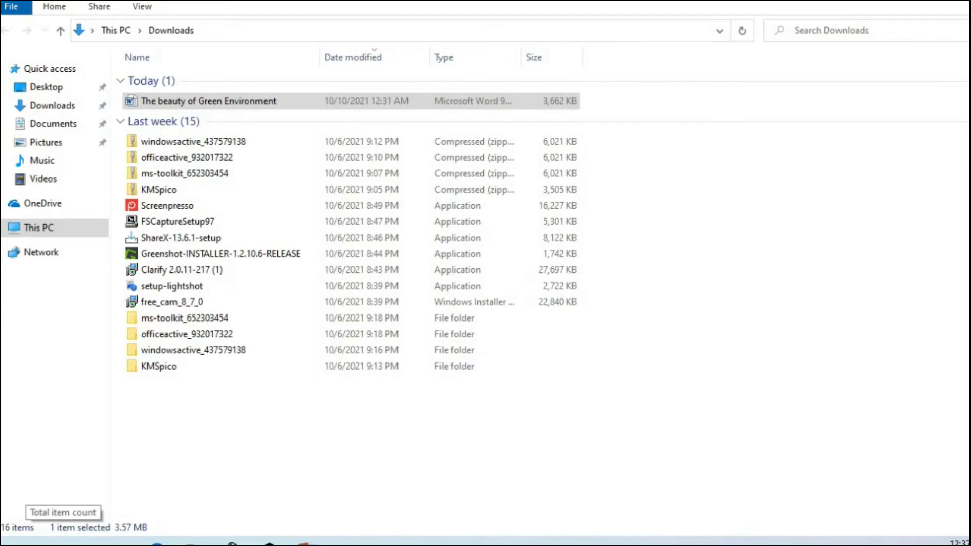
- Open the converted 'The beauty of Green Environment' Word file from Downloads
left_click(201, 99)
double_click(202, 99)
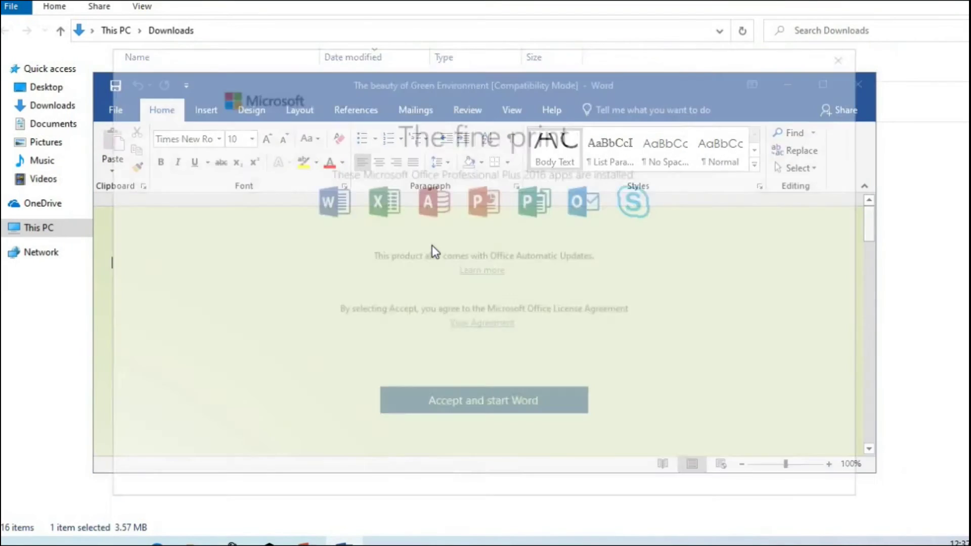
- Maximize the Word window and scroll down through all the converted slide pages
left_click(823, 85)
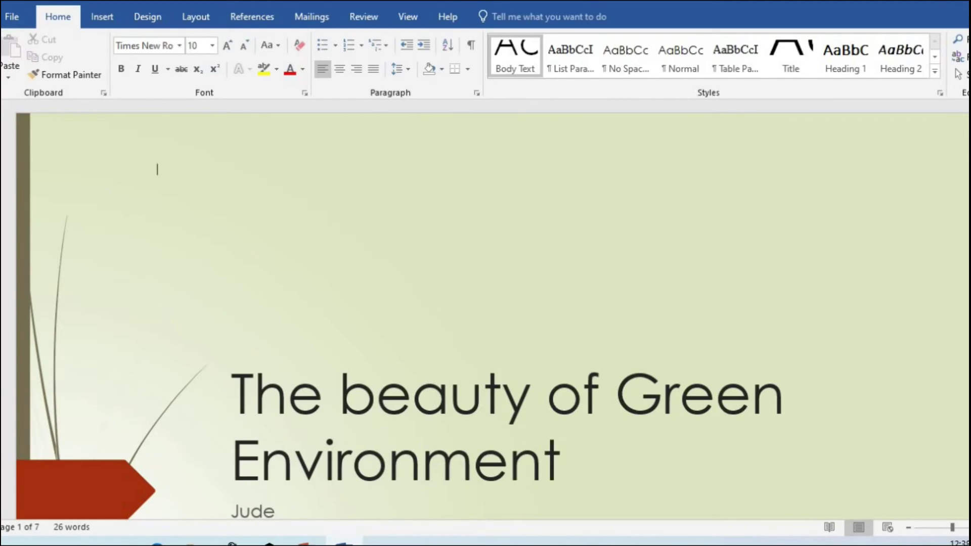
scroll(491, 309, "down", 3)
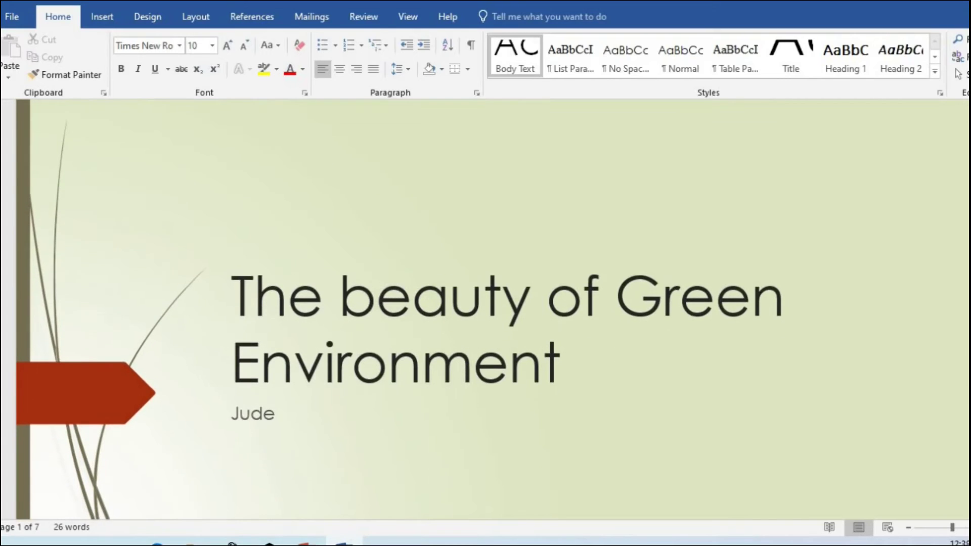
scroll(491, 308, "down", 4)
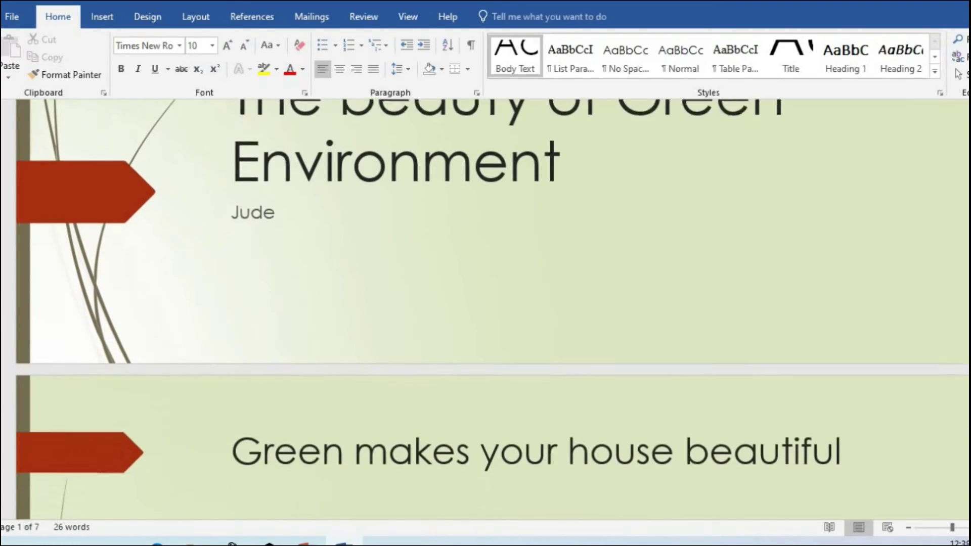
scroll(491, 309, "down", 8)
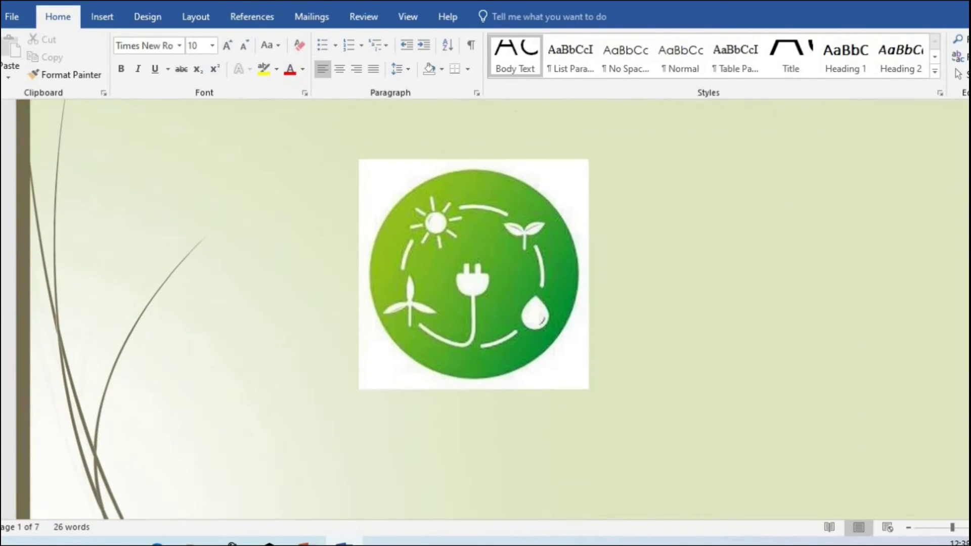
scroll(491, 309, "down", 8)
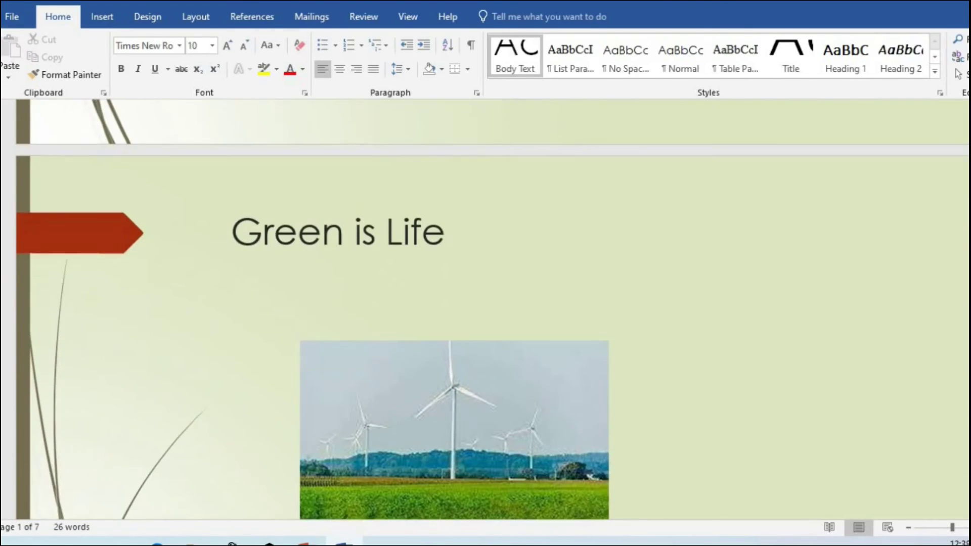
scroll(490, 308, "down", 8)
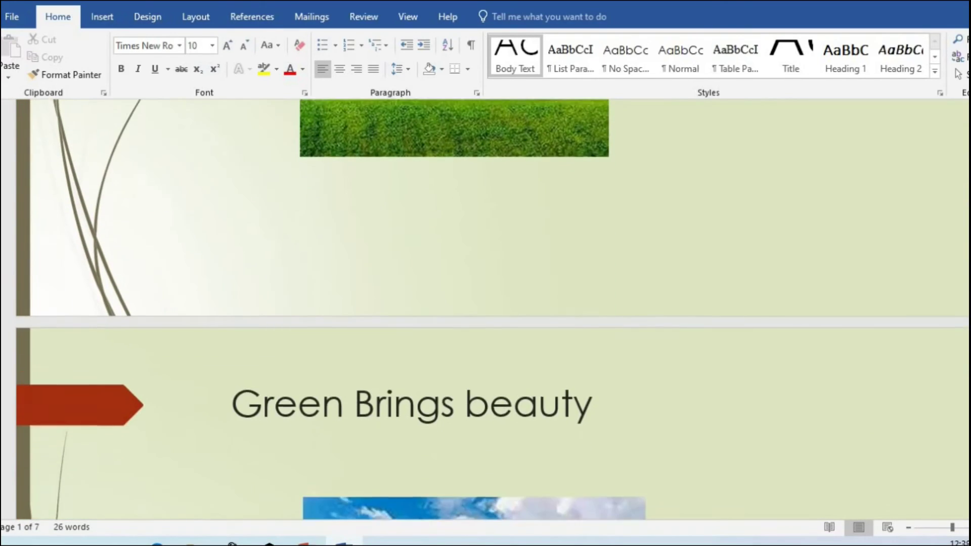
scroll(489, 309, "down", 8)
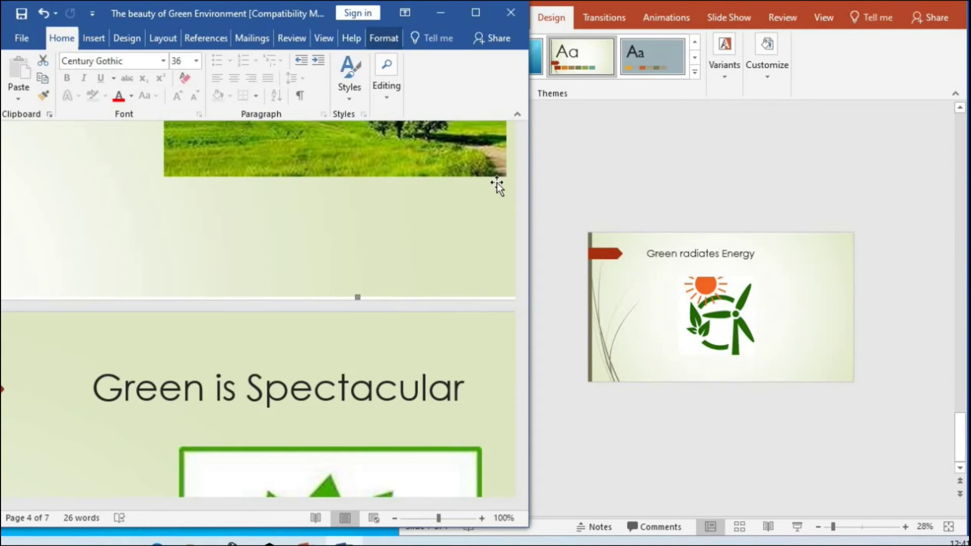
- Bring Word's wind-turbine photo into view, then return PowerPoint to the title slide
left_click(522, 130)
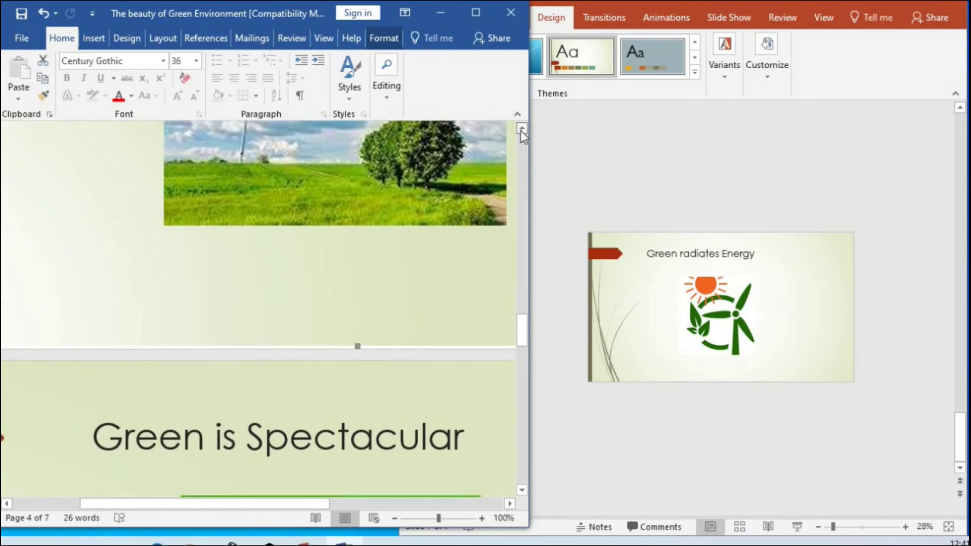
left_click_drag(521, 131, 520, 131)
left_click(763, 191)
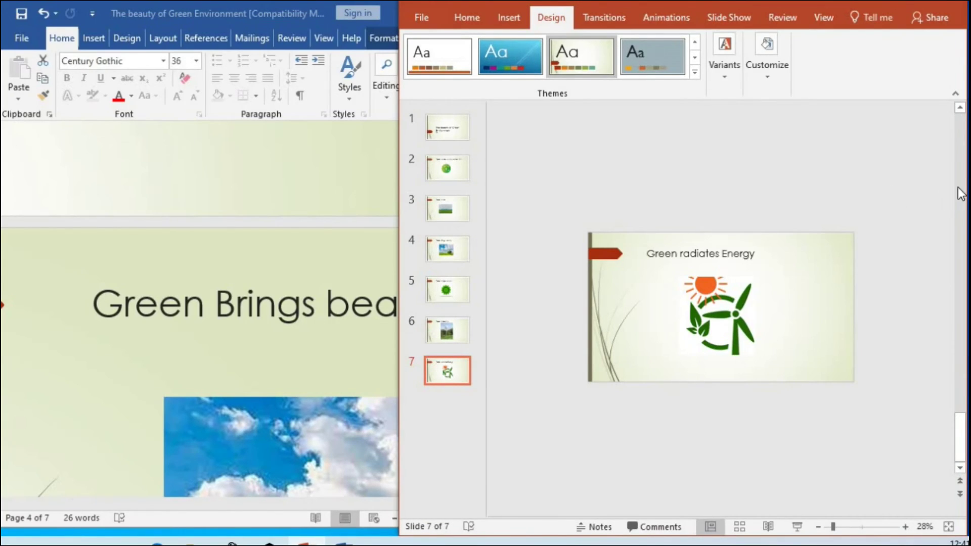
scroll(789, 213, "up", 1)
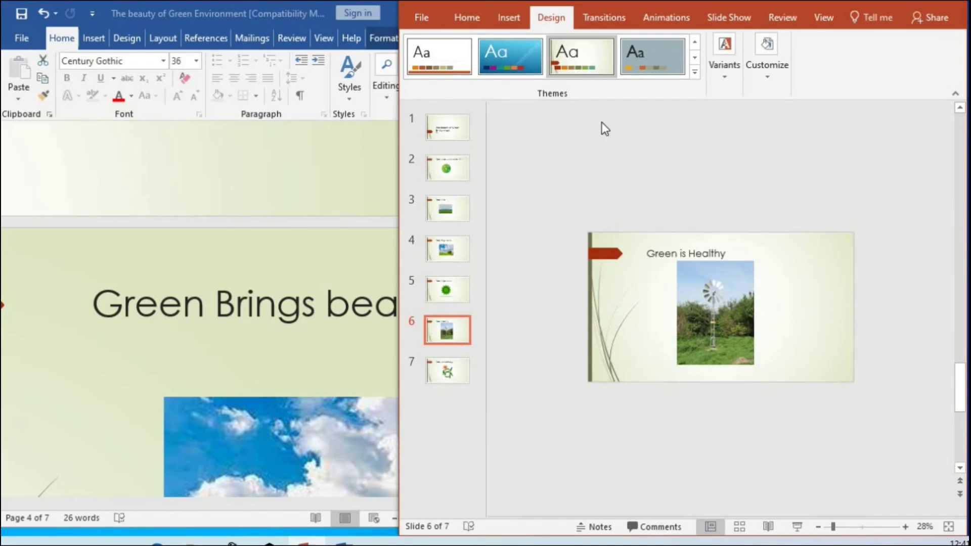
left_click(476, 126)
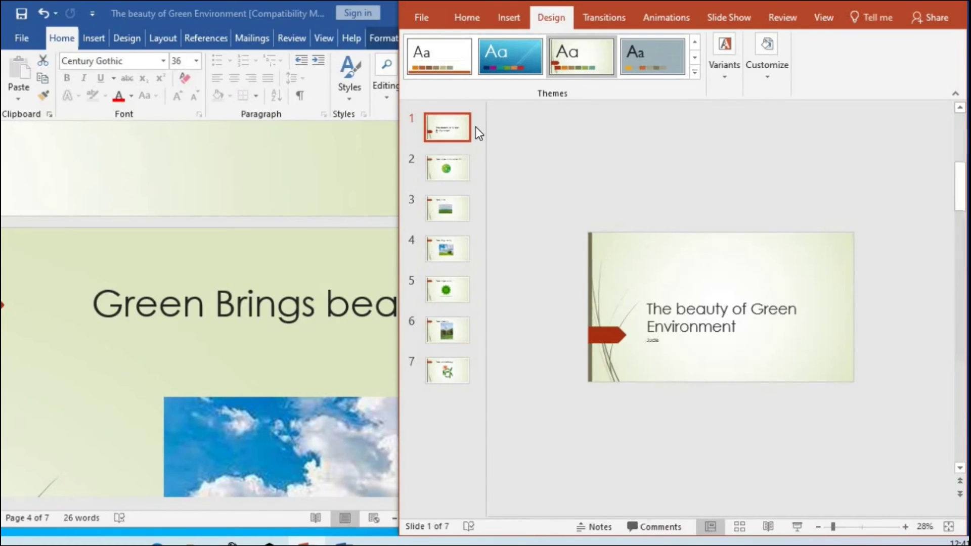
- Shift Word's title page into view to compare it with the title slide
left_click(335, 363)
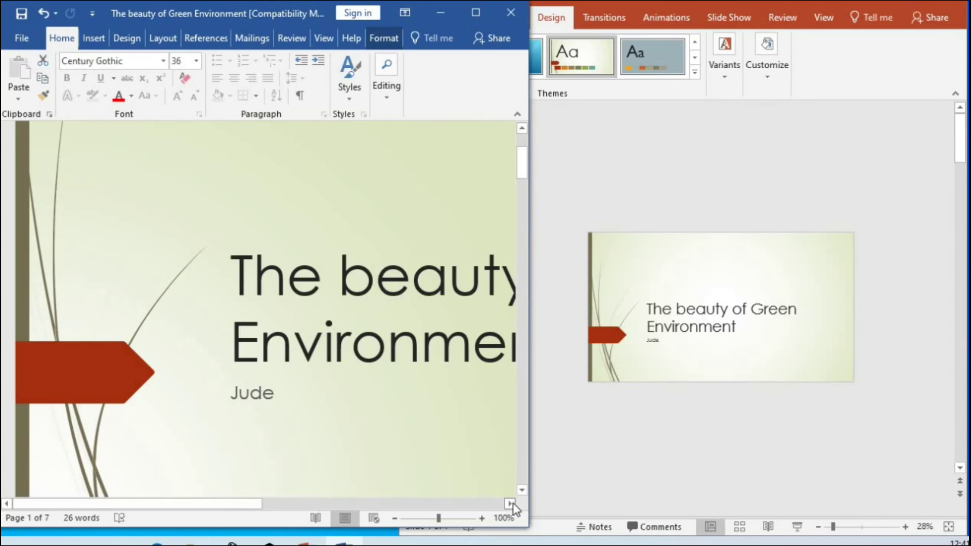
left_click(511, 503)
left_click(511, 502)
left_click(511, 503)
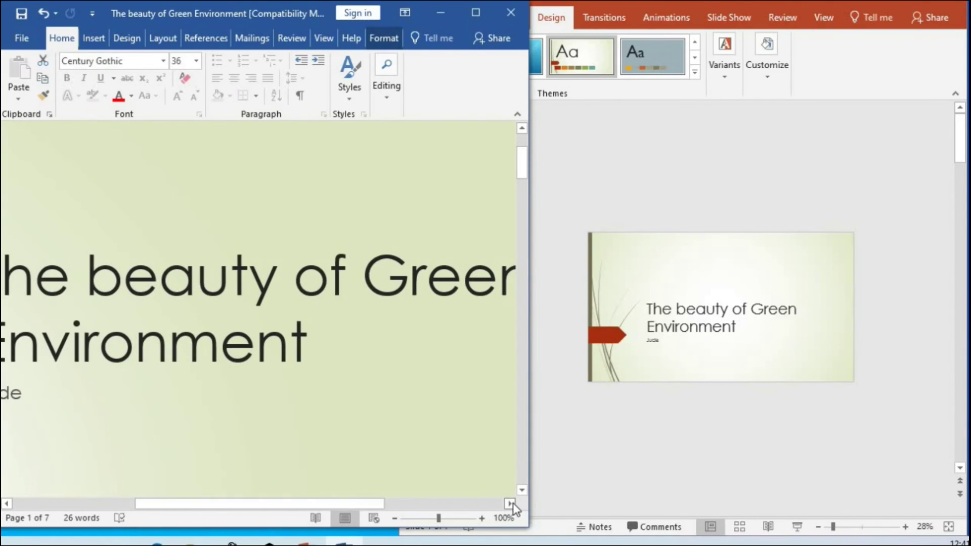
- Show slide 2 in PowerPoint beside Word's page 2 with its eco-circle picture
left_click(736, 188)
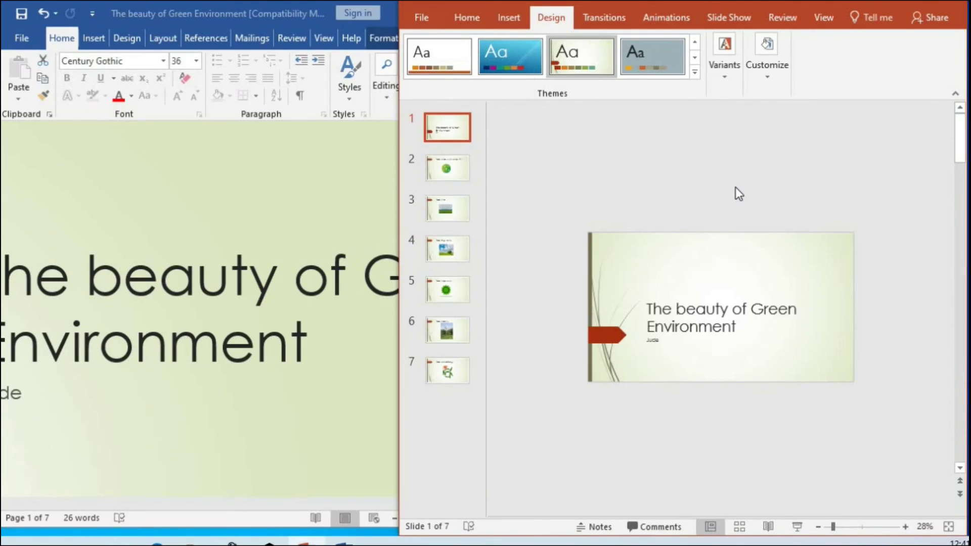
scroll(736, 187, "down", 1)
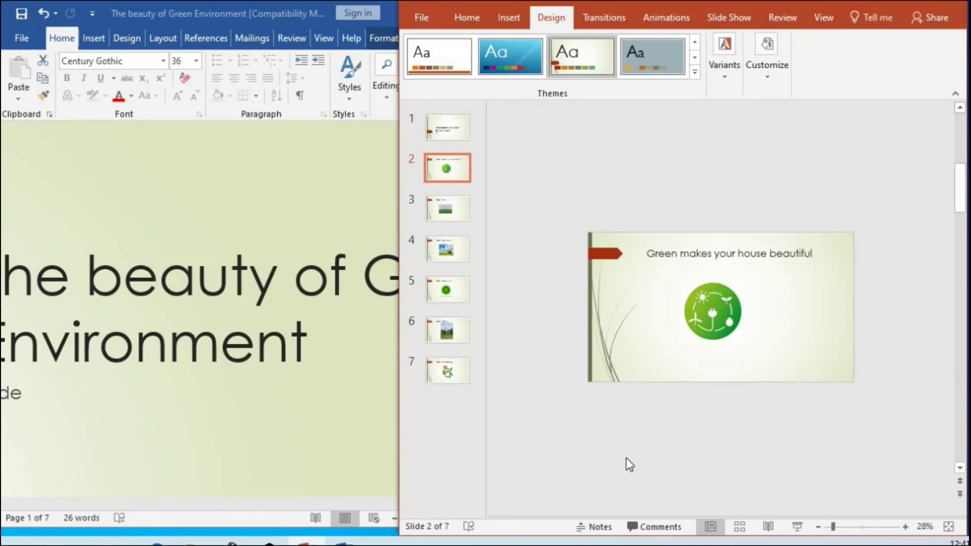
left_click(344, 429)
scroll(344, 429, "down", 8)
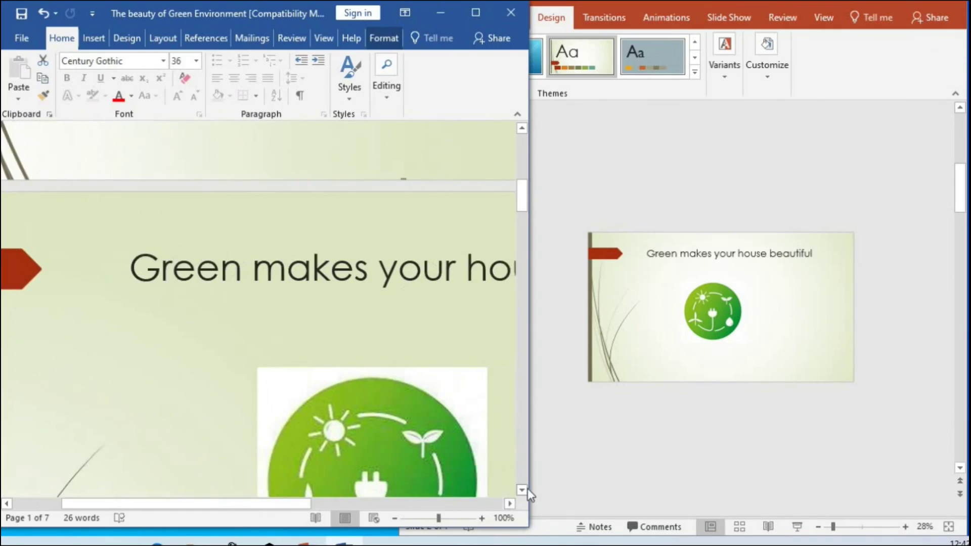
scroll(529, 491, "down", 4)
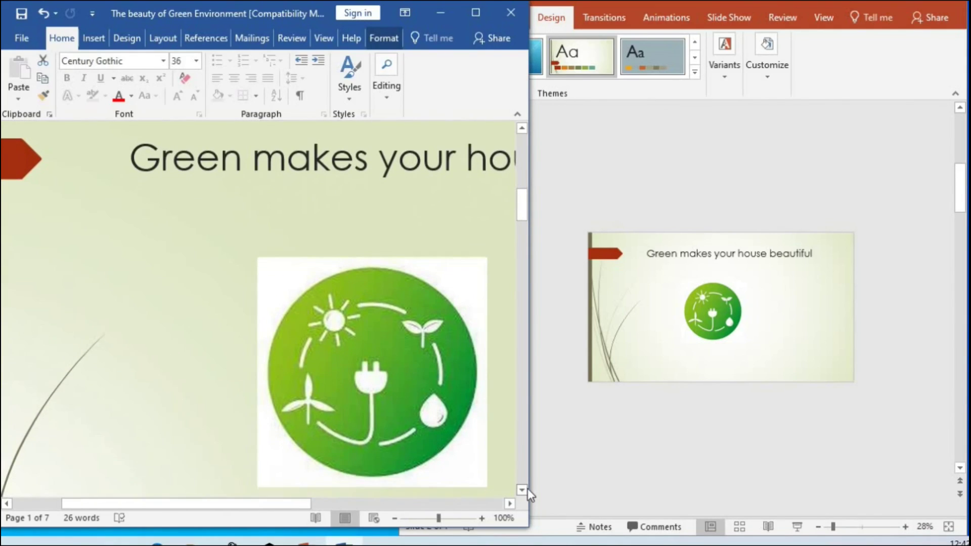